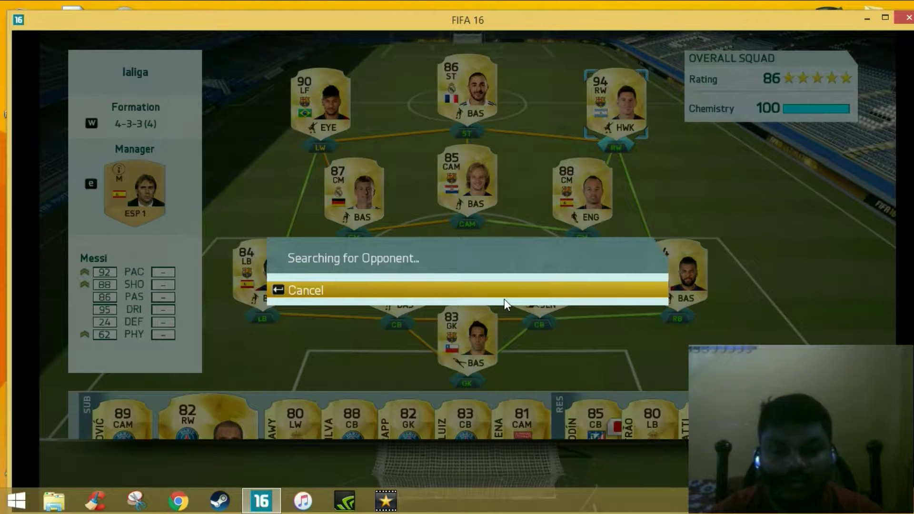
# Cancel the FIFA 16 opponent search and minimize the game to the desktop
pyautogui.press('Return')
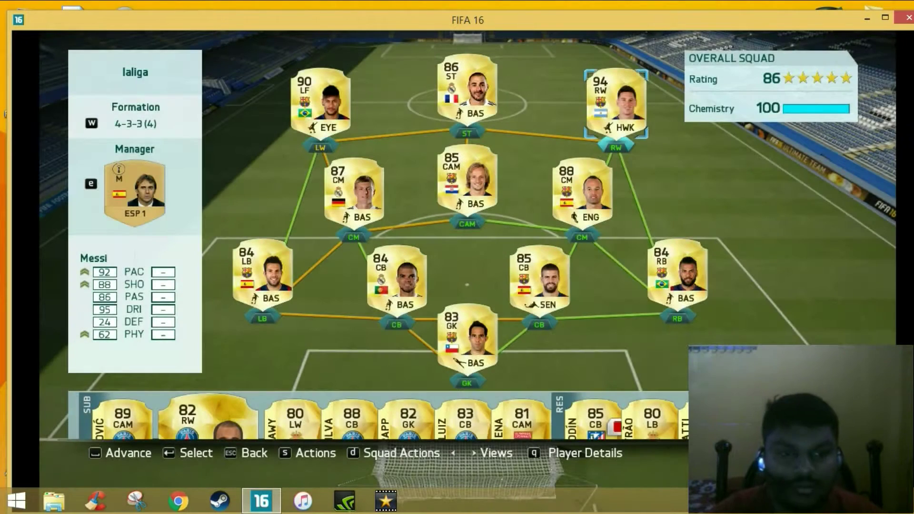
pyautogui.click(867, 19)
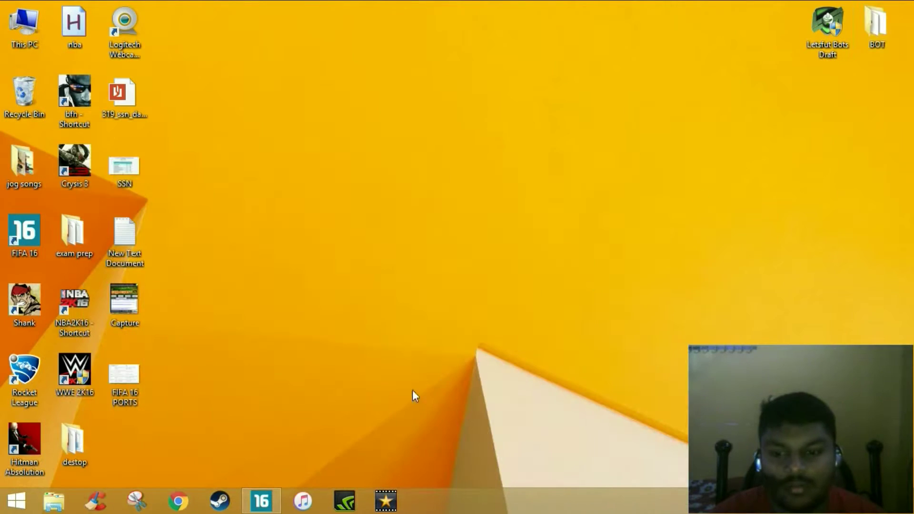
# Log in to the BSNL router admin at 192.168.1.1 in Chrome and expand its security settings
pyautogui.click(181, 503)
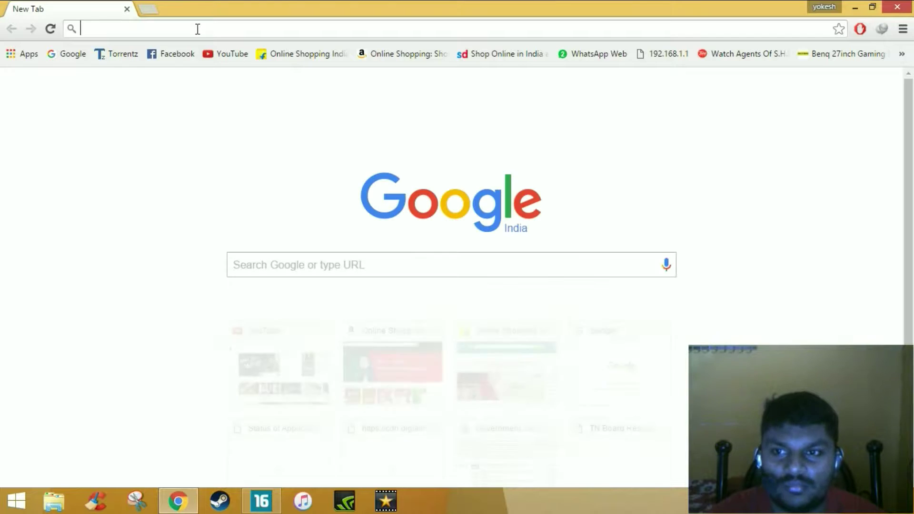
pyautogui.write('19')
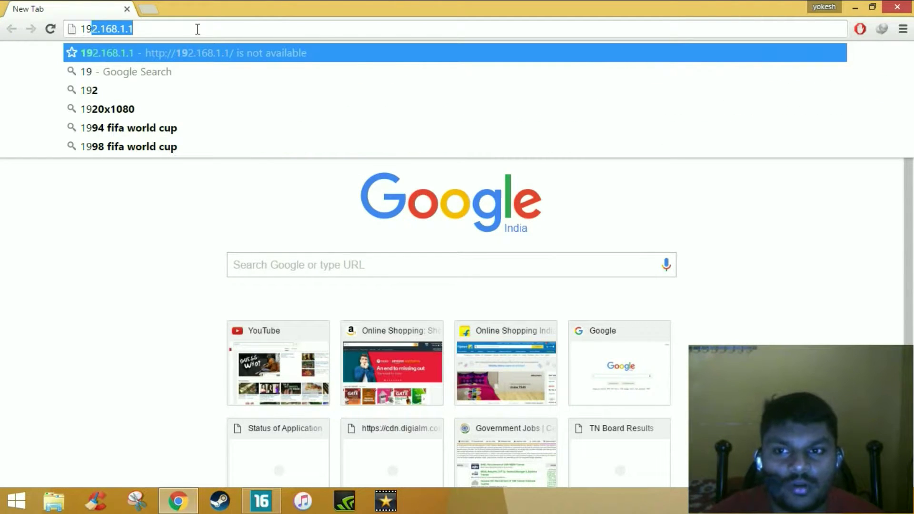
pyautogui.press('Return')
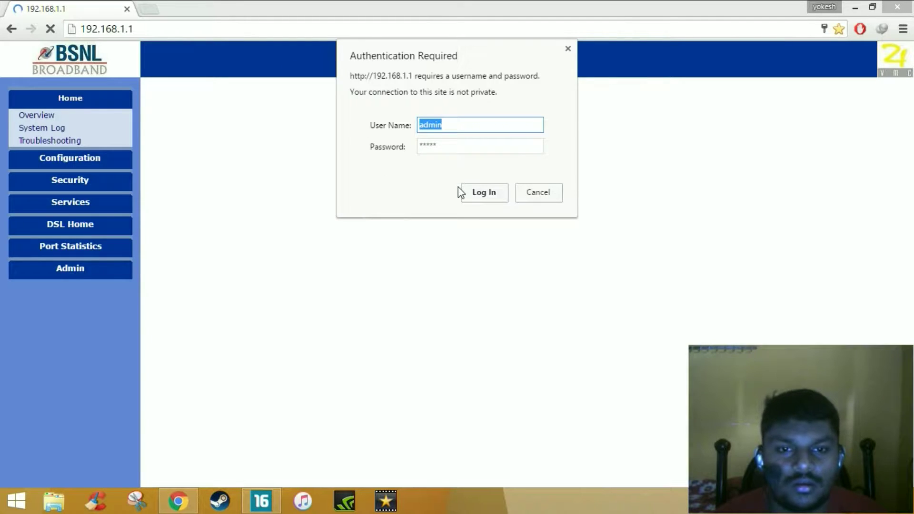
pyautogui.click(471, 196)
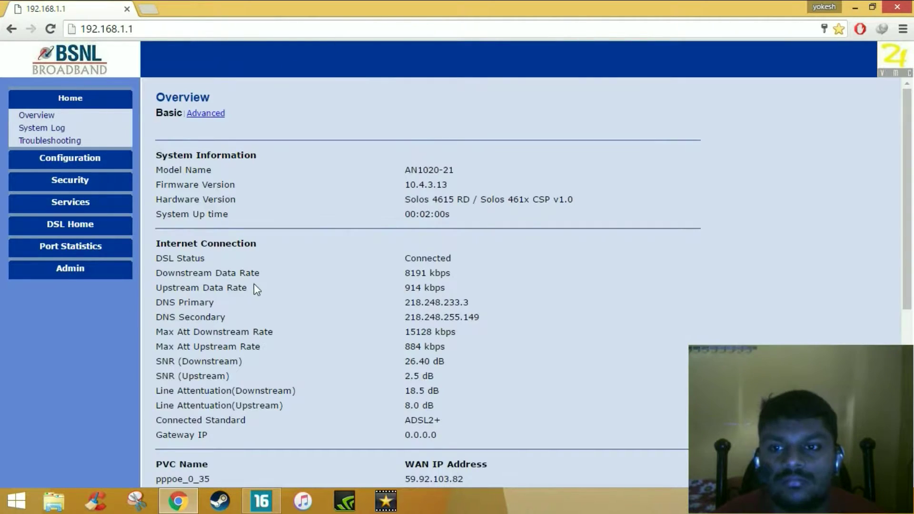
pyautogui.click(85, 179)
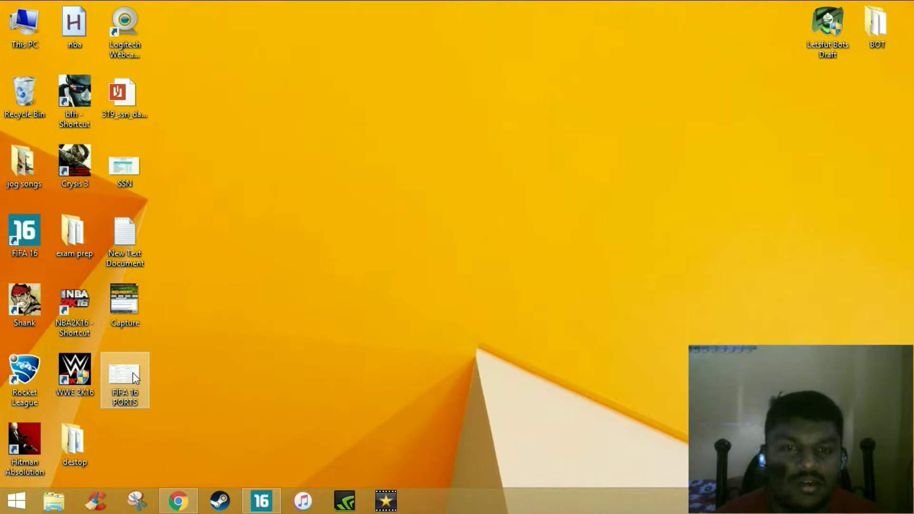
# View the FIFA 16 PORTS image in Photo Viewer, then go back to the router page in Chrome
pyautogui.click(125, 374)
pyautogui.click(521, 307)
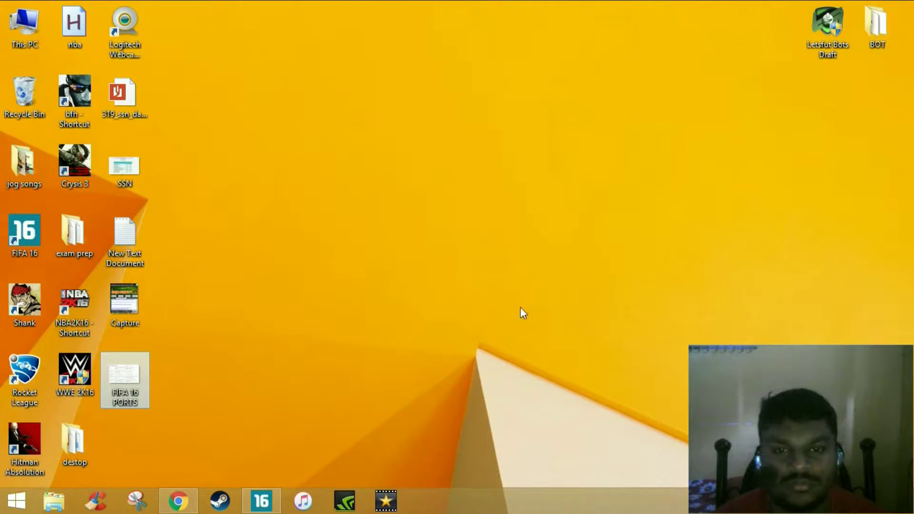
pyautogui.doubleClick(143, 384)
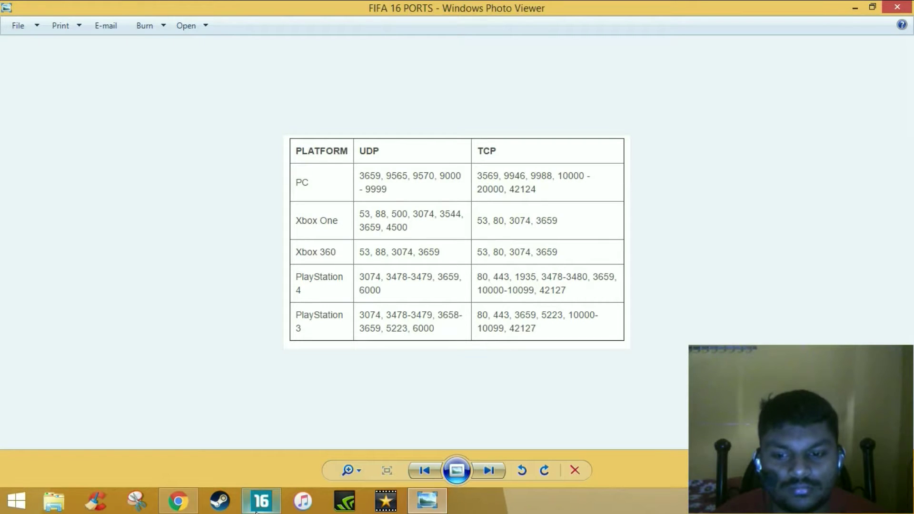
pyautogui.click(178, 501)
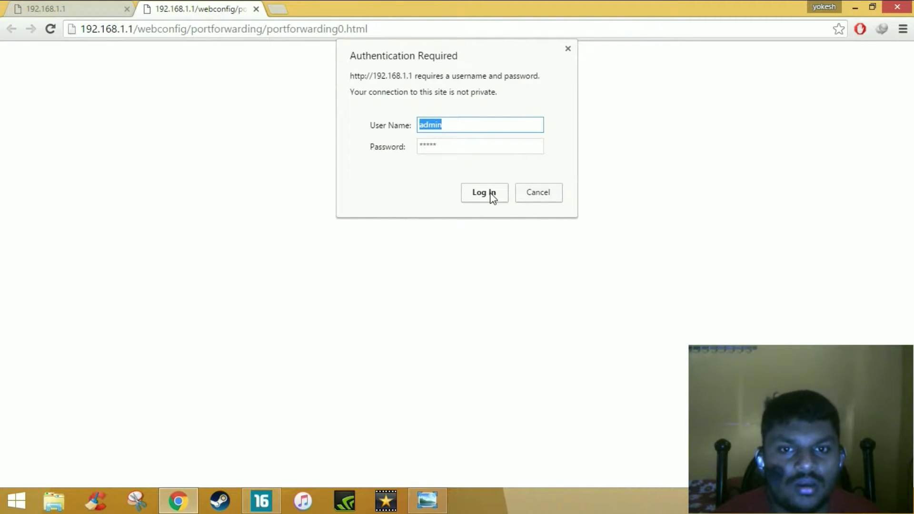
# Recheck the FIFA 16 ports table, log in to the router and start adding a port forwarding rule
pyautogui.click(428, 504)
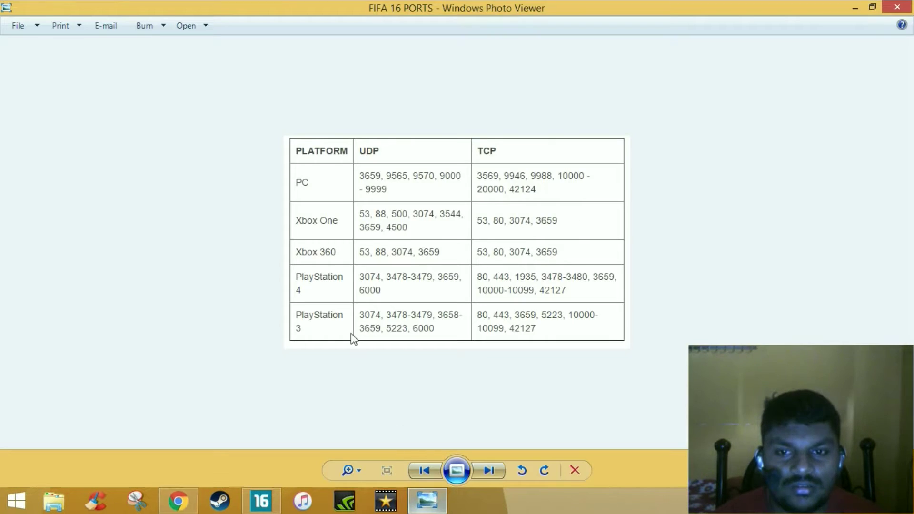
pyautogui.click(180, 504)
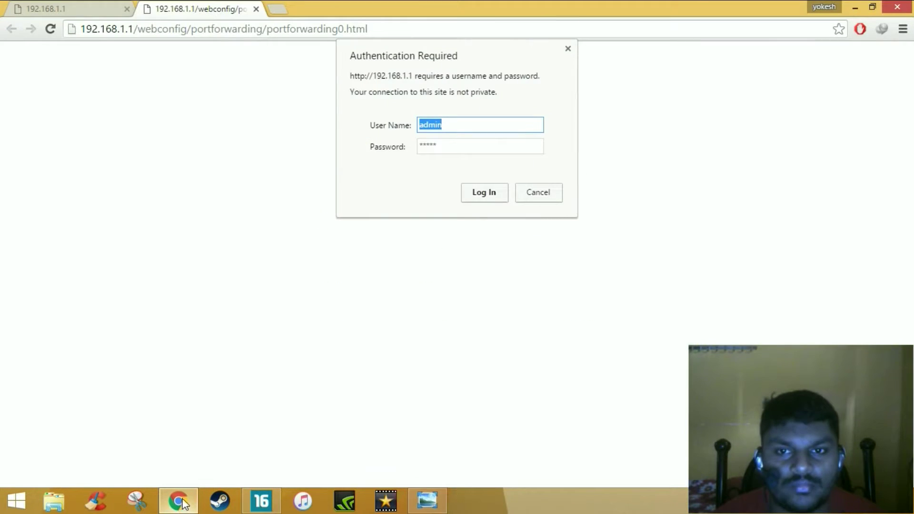
pyautogui.click(495, 195)
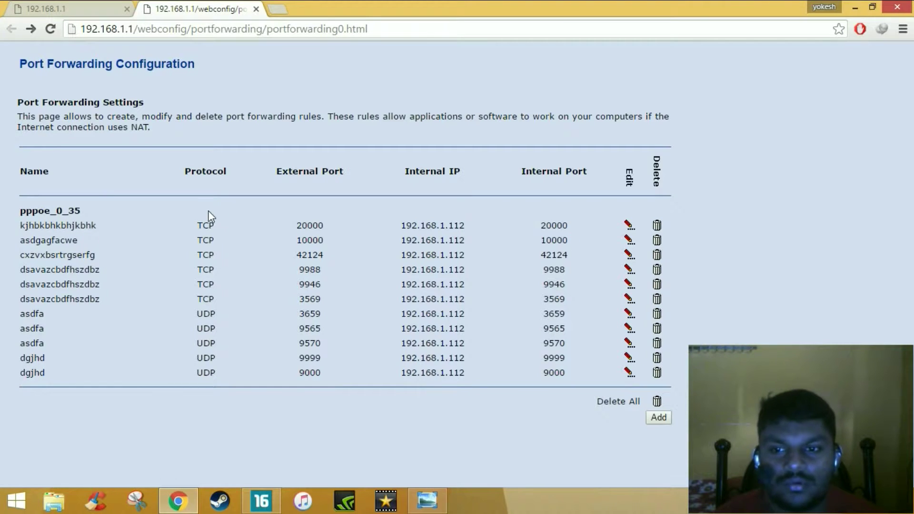
pyautogui.click(659, 418)
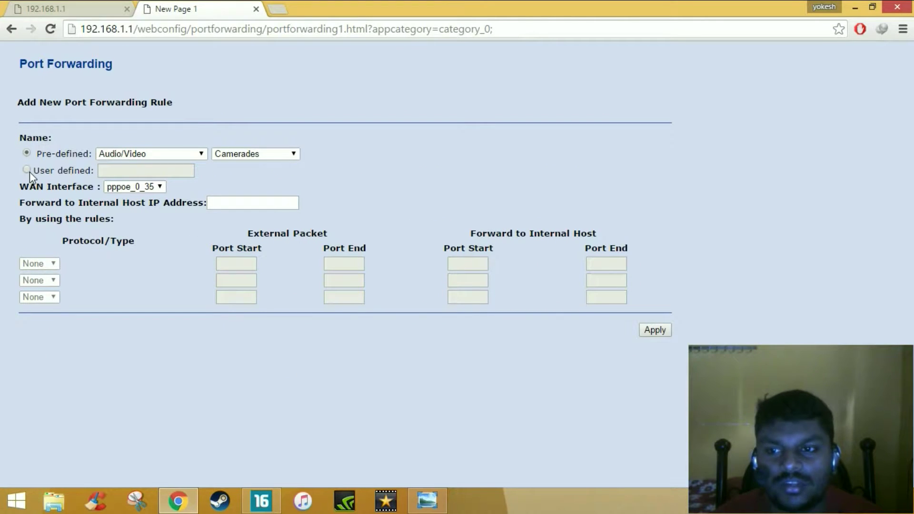
# Browse the predefined Games list, then give the rule the user-defined name FIFA instead
pyautogui.click(149, 157)
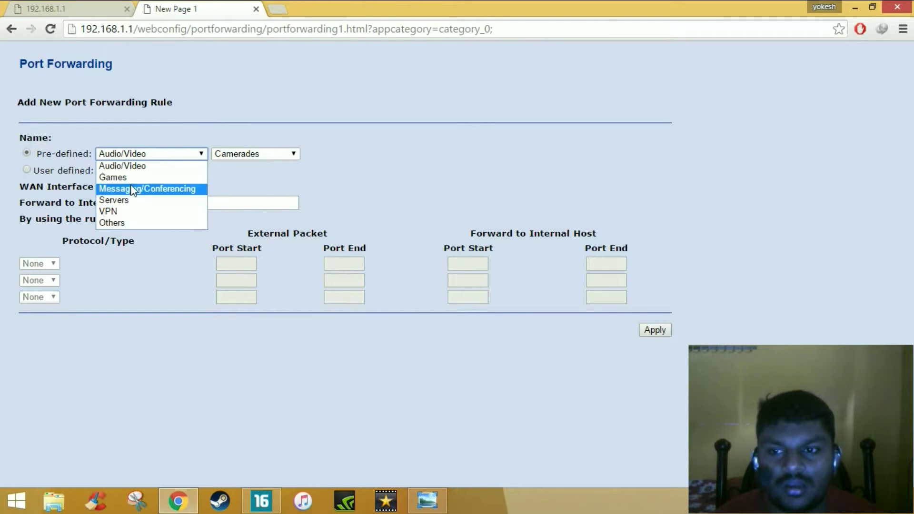
pyautogui.click(135, 177)
pyautogui.click(253, 154)
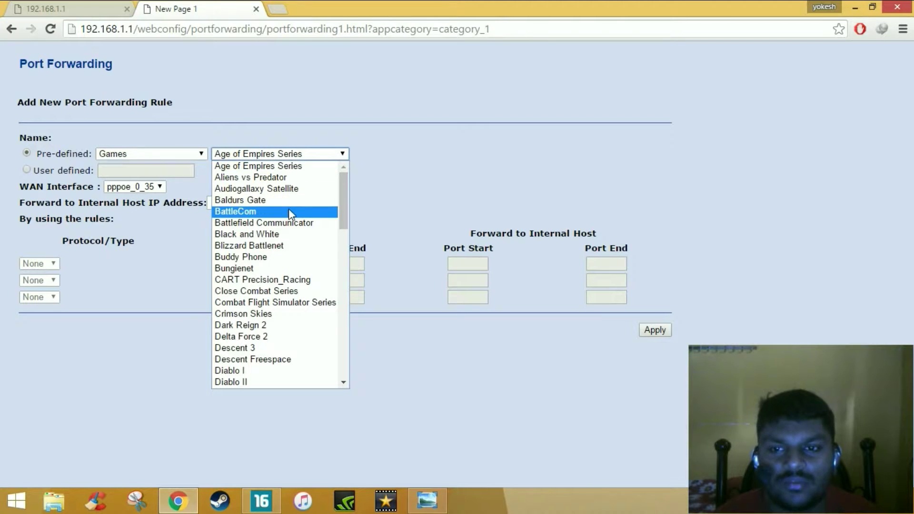
pyautogui.moveTo(347, 201); pyautogui.dragTo(347, 247)
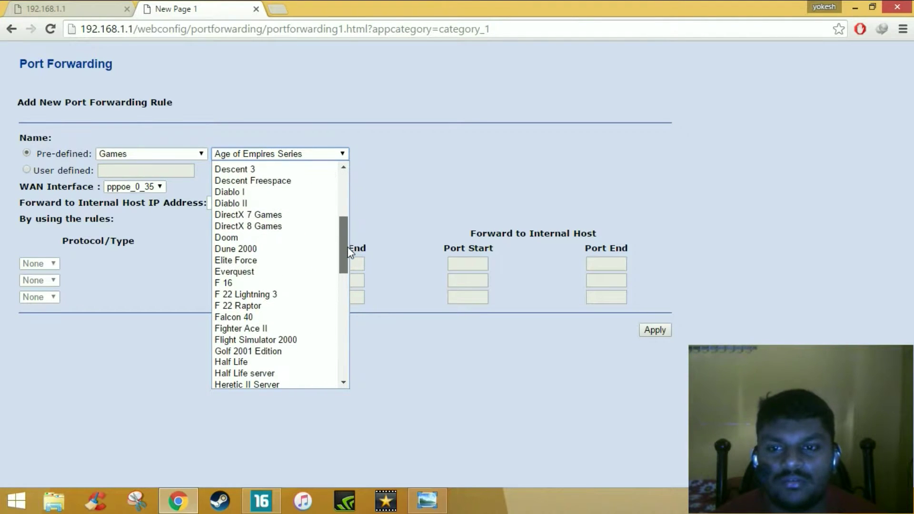
pyautogui.click(31, 174)
pyautogui.click(27, 169)
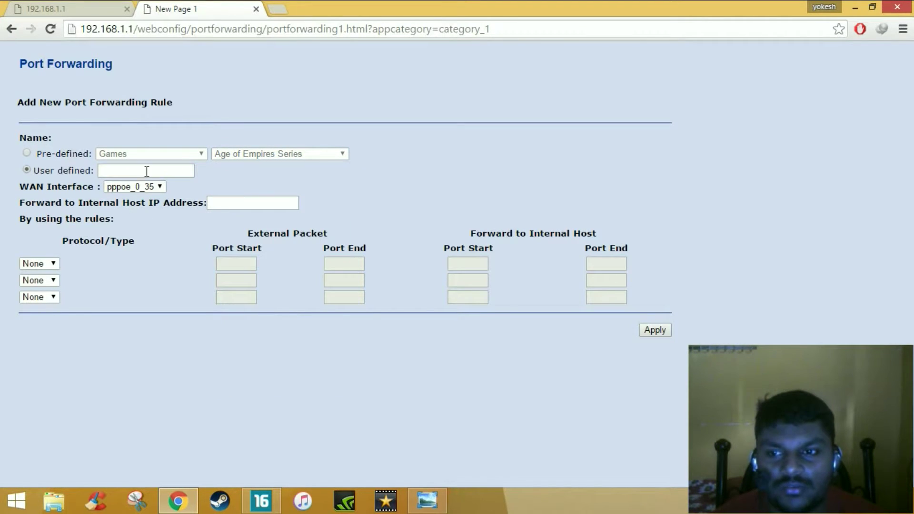
pyautogui.click(147, 171)
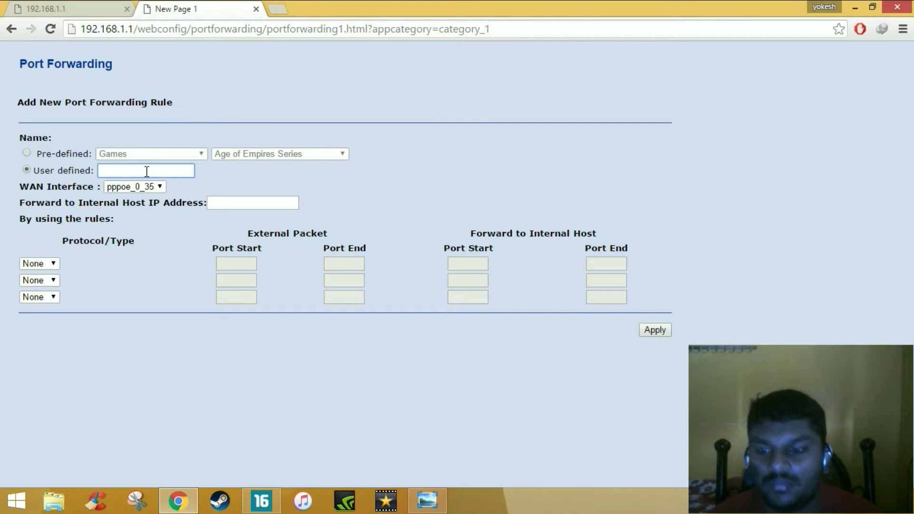
pyautogui.write('FIFA')
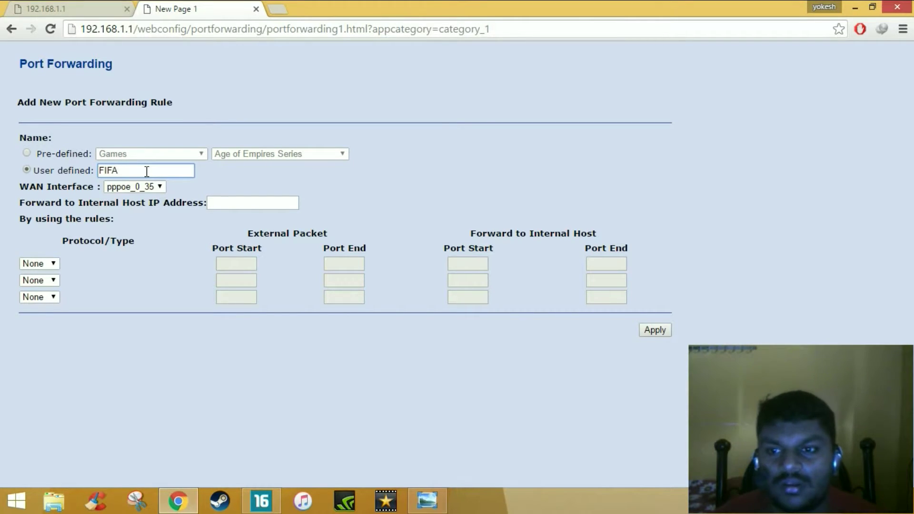
pyautogui.click(256, 204)
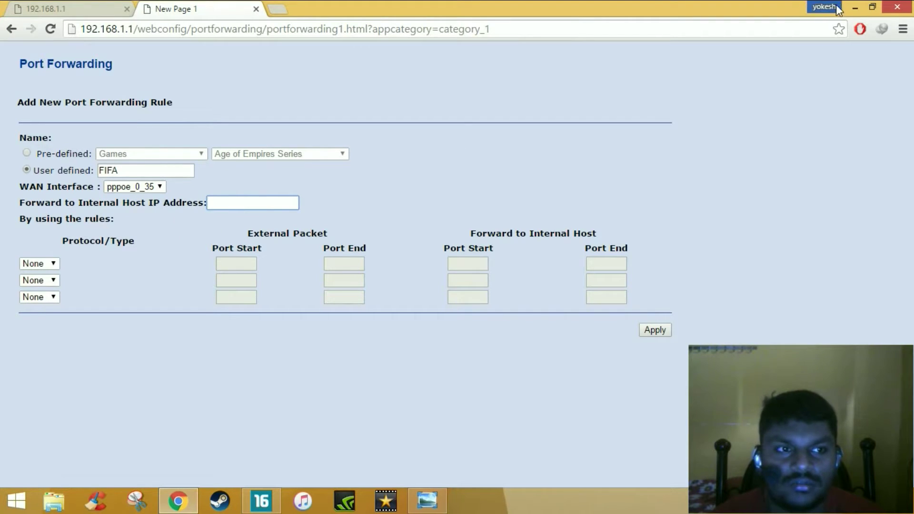
# Run ipconfig in Command Prompt to find IPv4 192.168.1.112, moving the window beside the form
pyautogui.moveTo(912, 3)
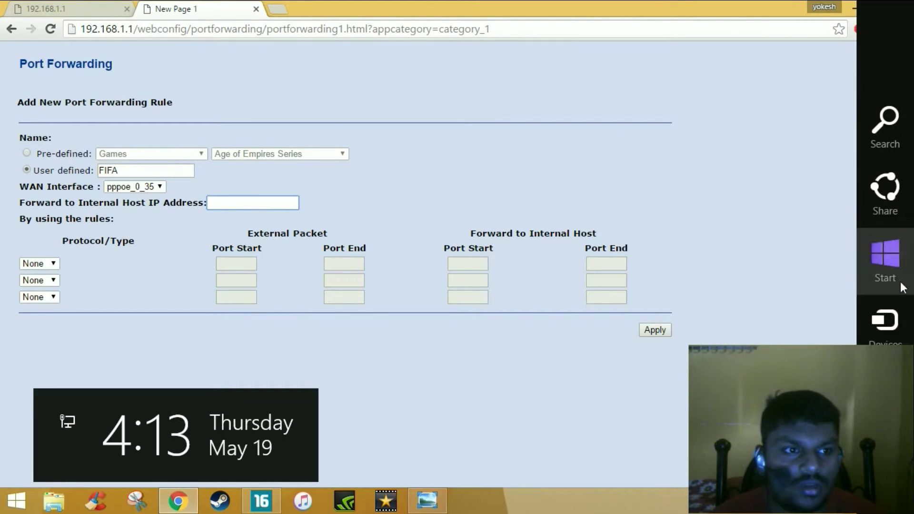
pyautogui.click(885, 127)
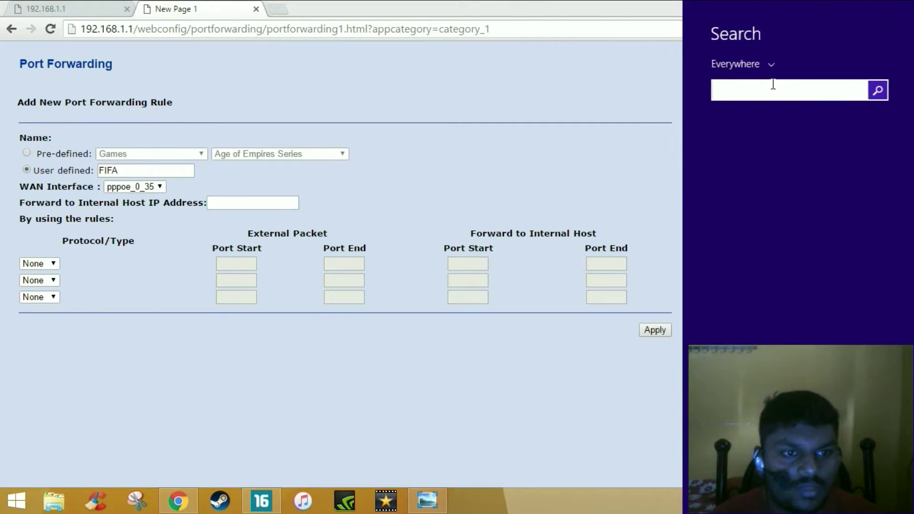
pyautogui.write('CMD')
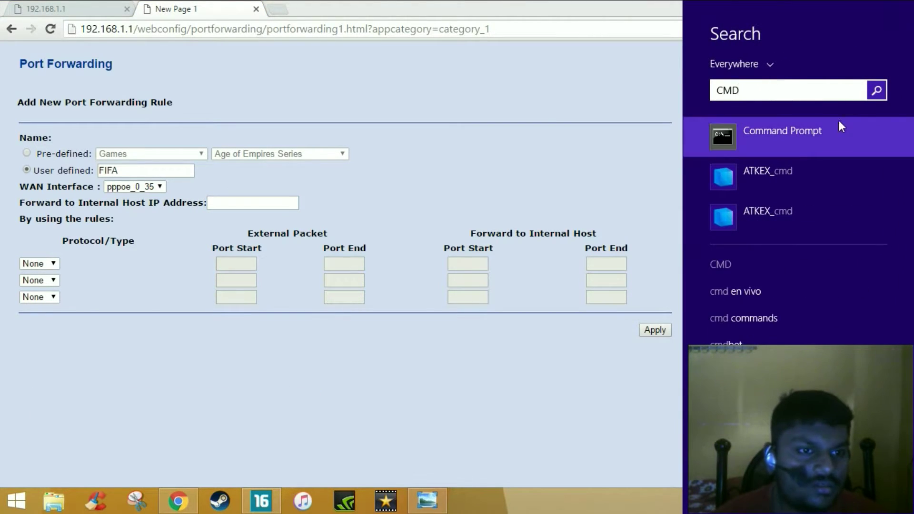
pyautogui.click(833, 134)
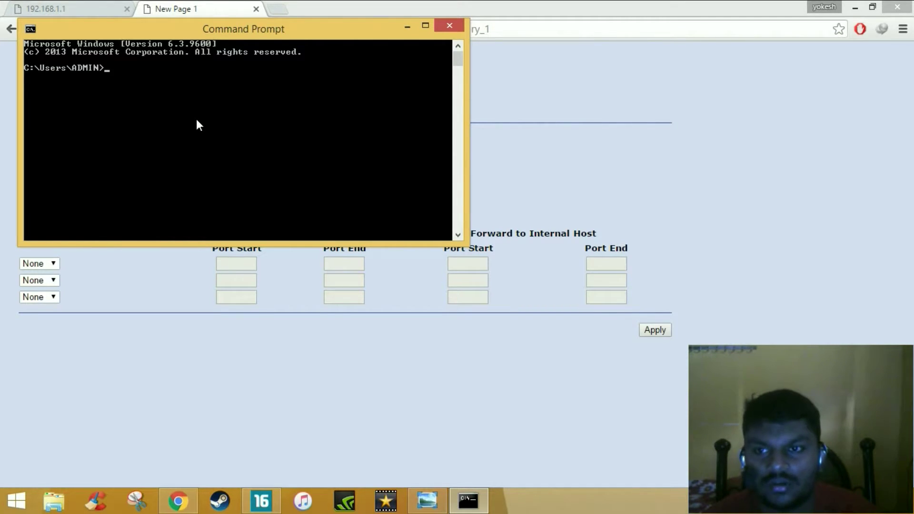
pyautogui.write('ipco')
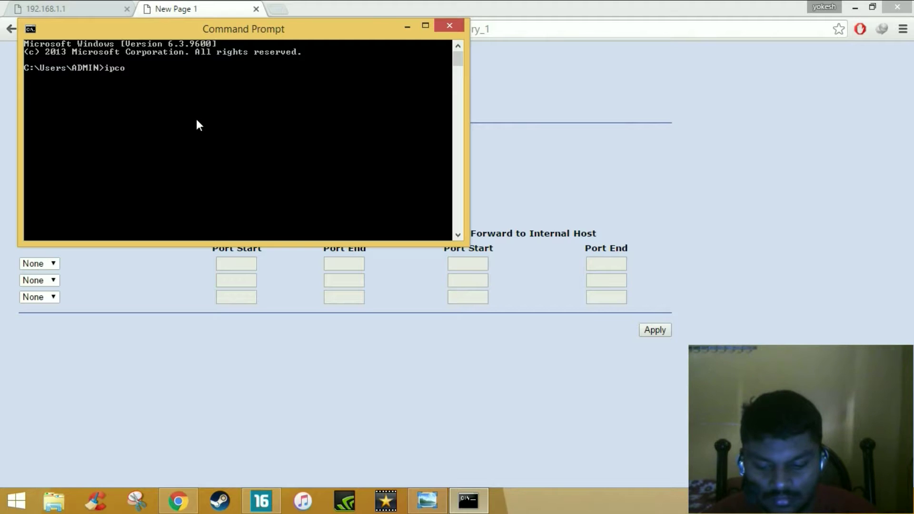
pyautogui.write('nfig')
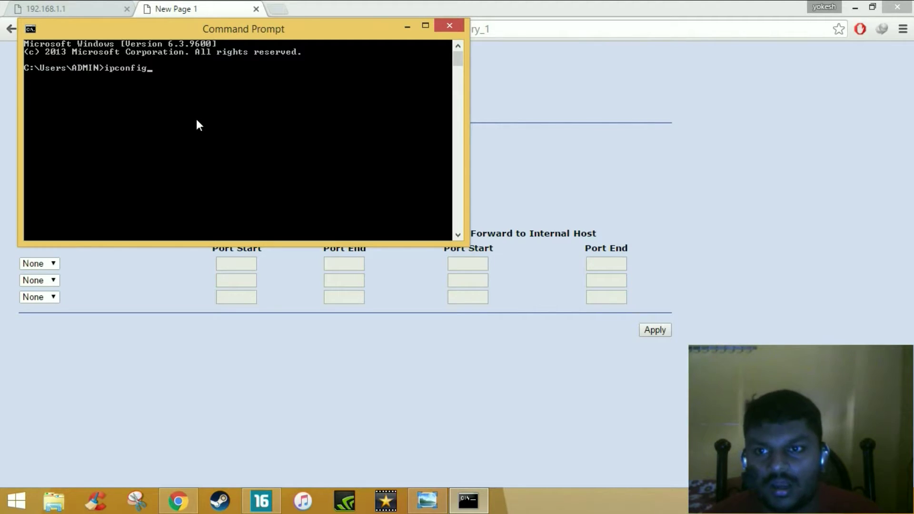
pyautogui.press('Return')
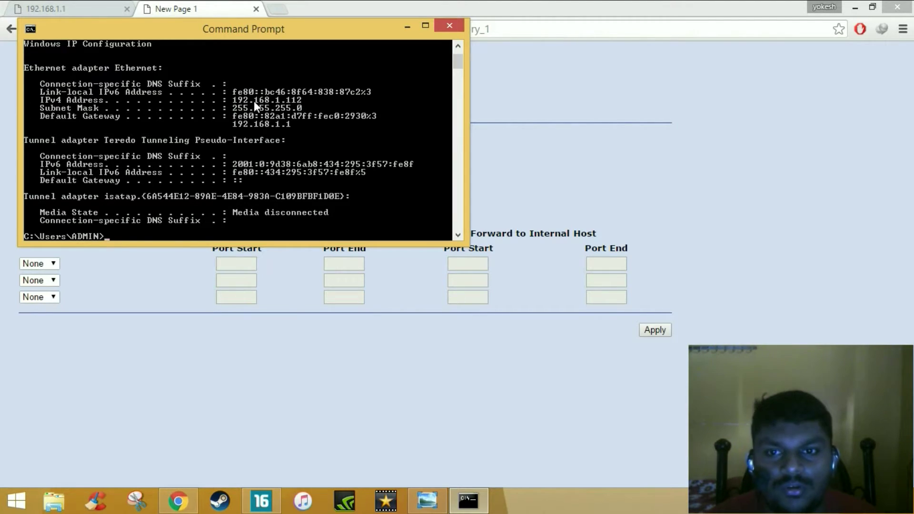
pyautogui.moveTo(238, 28); pyautogui.dragTo(532, 31)
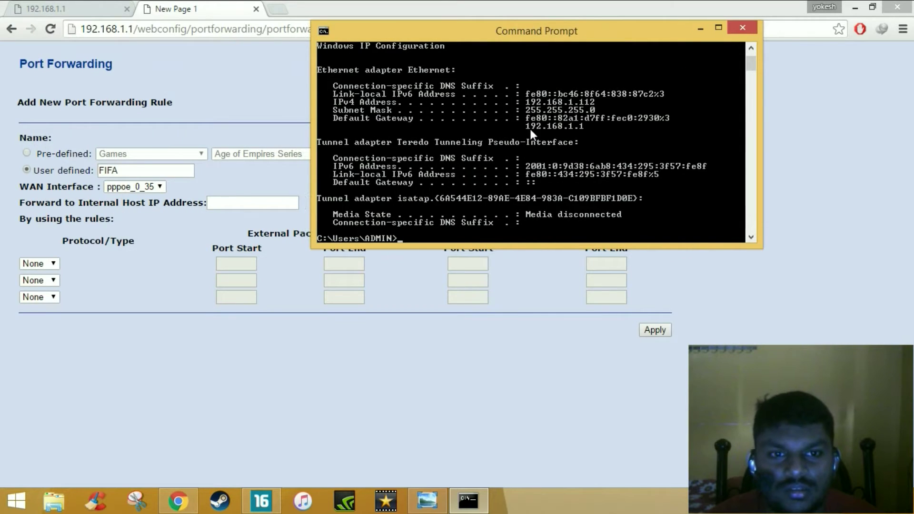
pyautogui.click(230, 201)
# Enter 192.168.1.112 as the rule's internal host IP, checking it against the ipconfig output
pyautogui.write('192.1')
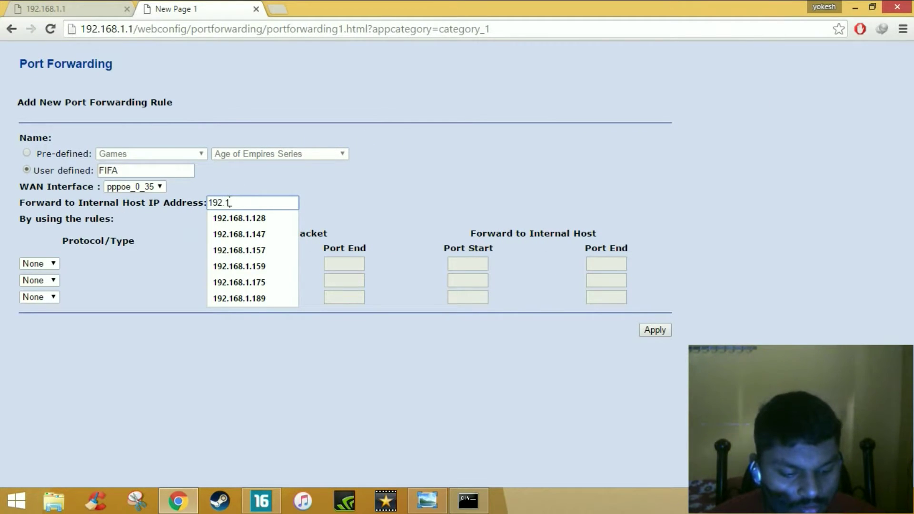
pyautogui.write('68.112')
pyautogui.press('Left')
pyautogui.press('Left')
pyautogui.press('Left')
pyautogui.write('.1')
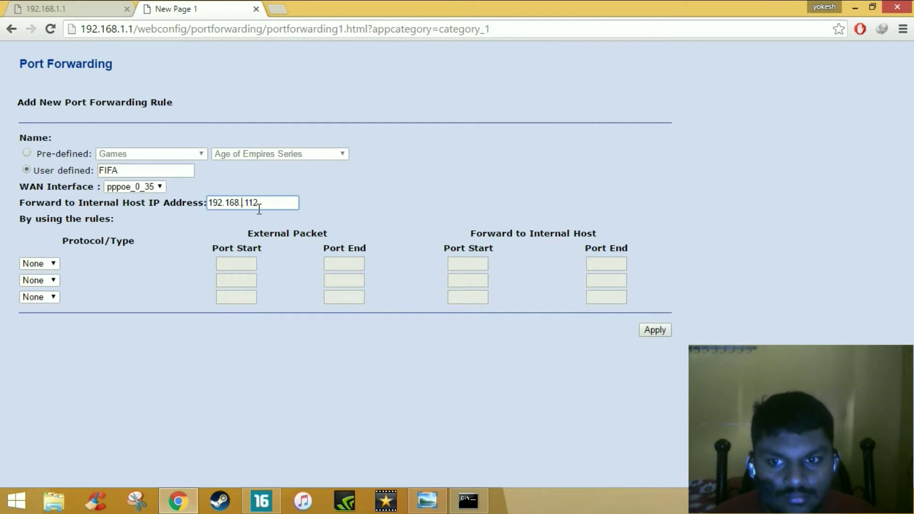
pyautogui.click(468, 501)
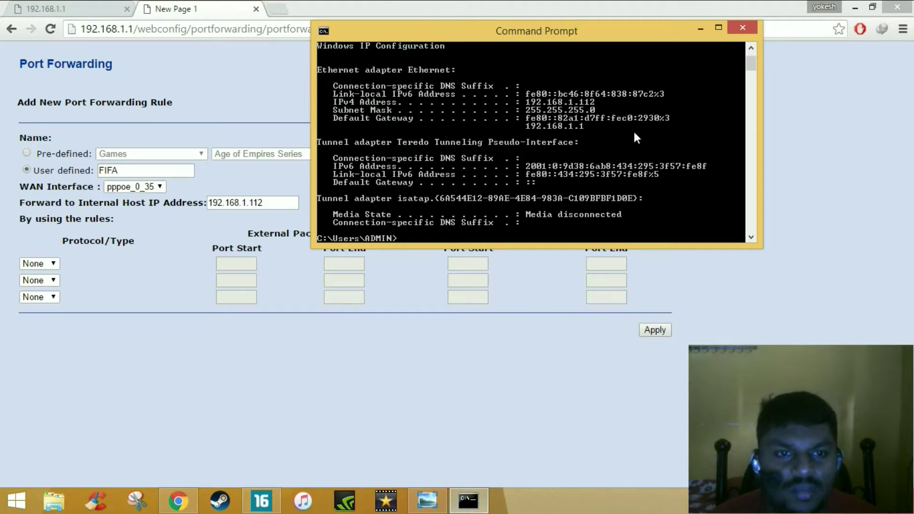
pyautogui.click(164, 275)
# Set the first rule's protocol to TCP, consulting the FIFA 16 ports table
pyautogui.click(40, 265)
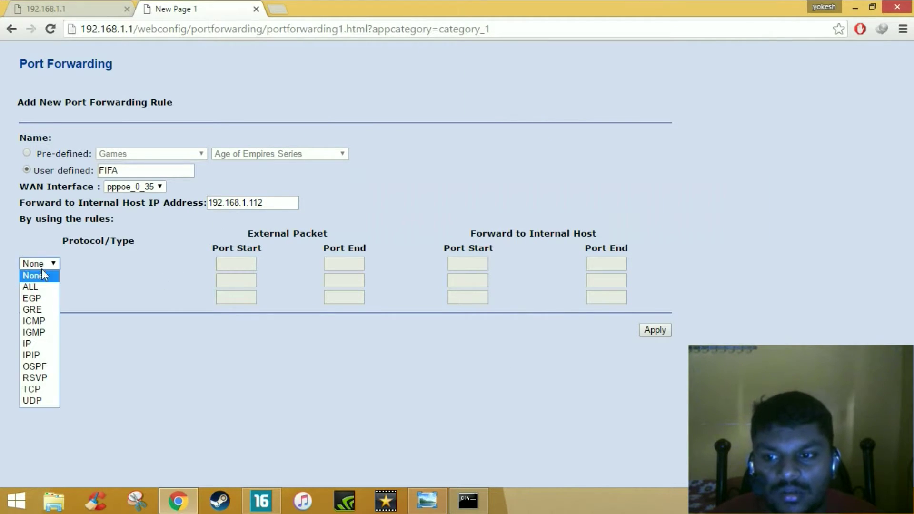
pyautogui.click(32, 389)
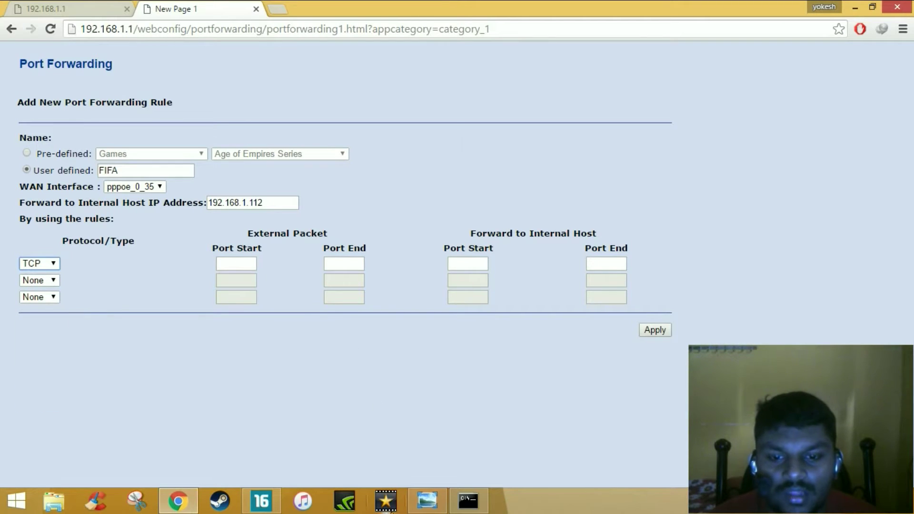
pyautogui.click(427, 501)
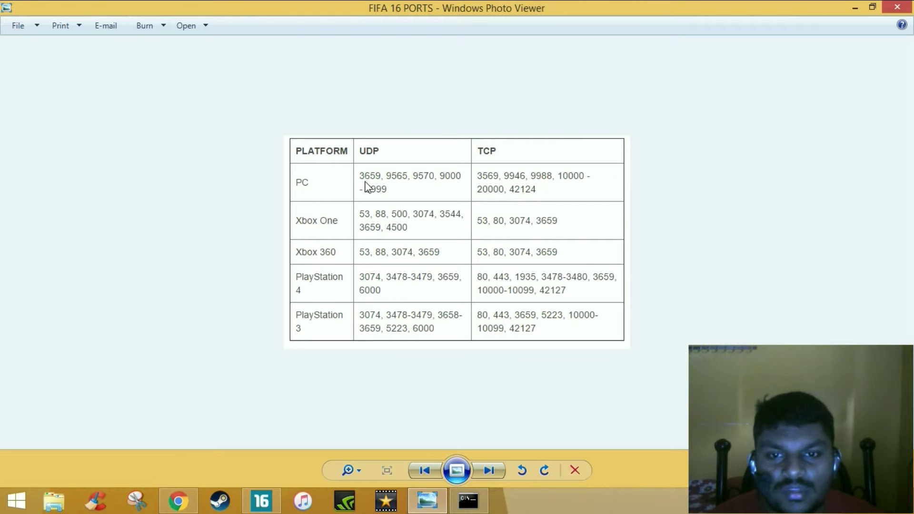
pyautogui.click(426, 500)
# Enter port 3659 for the external and internal port ranges and apply the FIFA rule
pyautogui.click(242, 263)
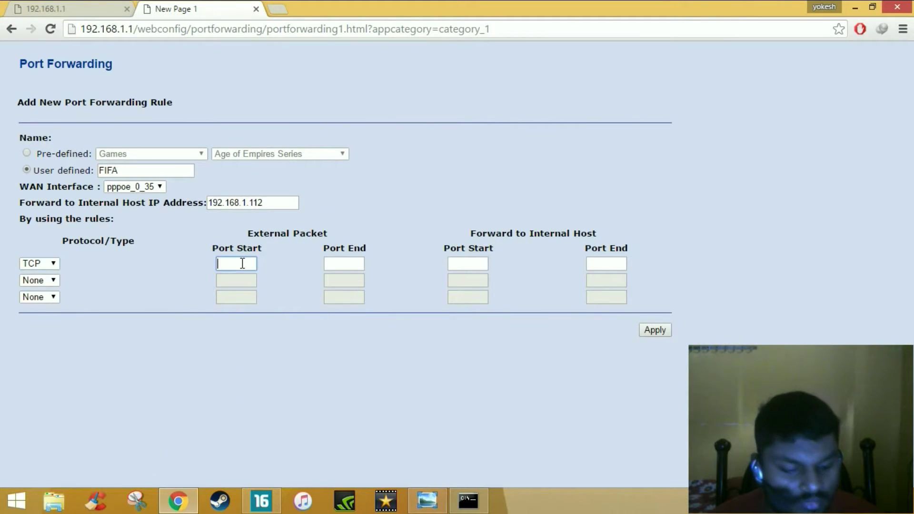
pyautogui.write('3659')
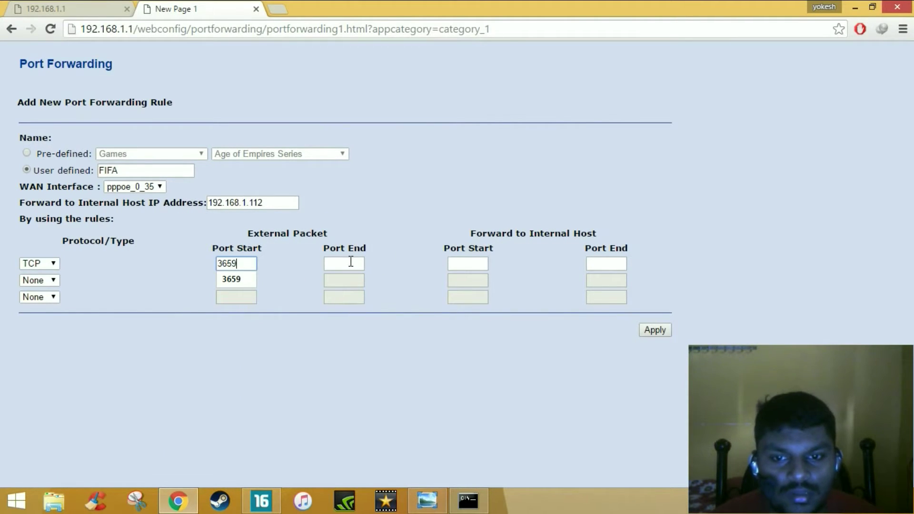
pyautogui.click(351, 262)
pyautogui.write('369')
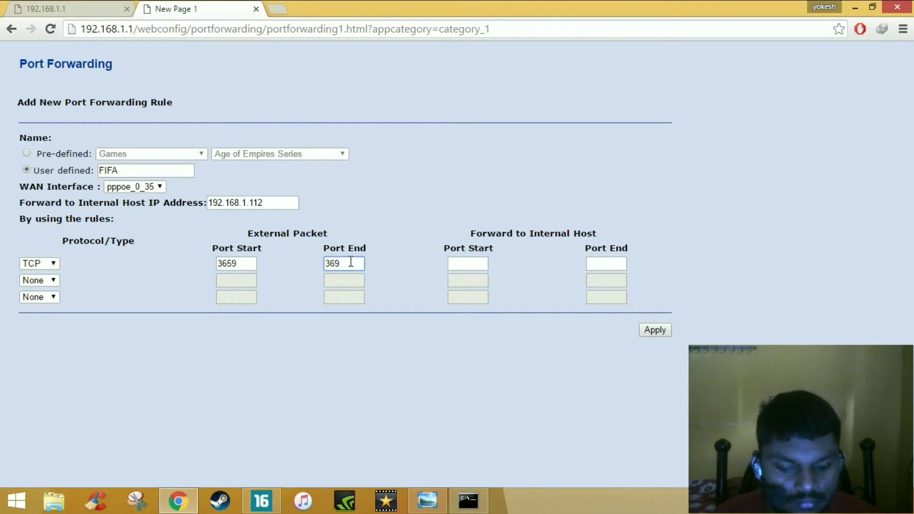
pyautogui.press('BackSpace')
pyautogui.write('59')
pyautogui.click(468, 261)
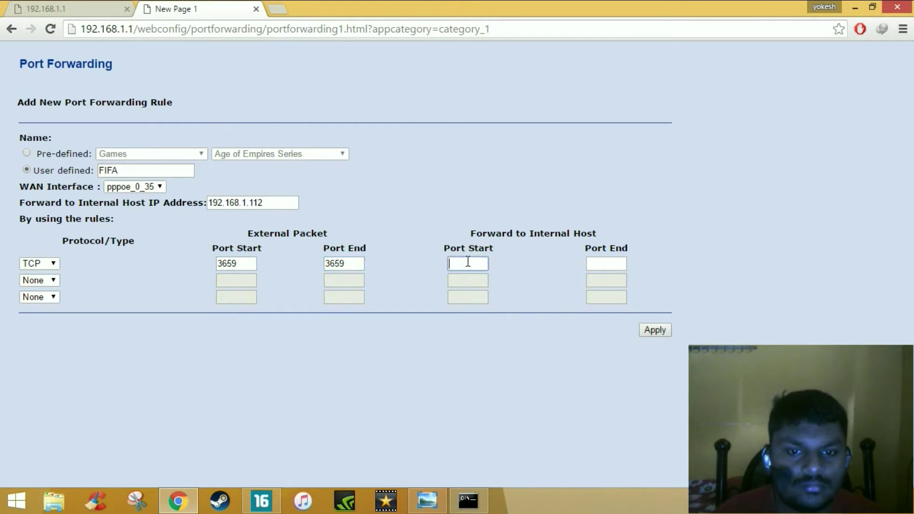
pyautogui.write('3659')
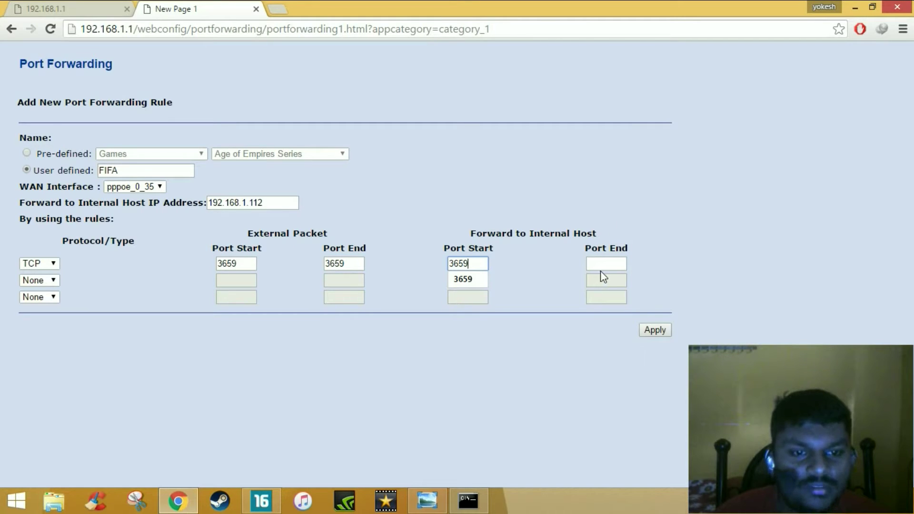
pyautogui.click(602, 265)
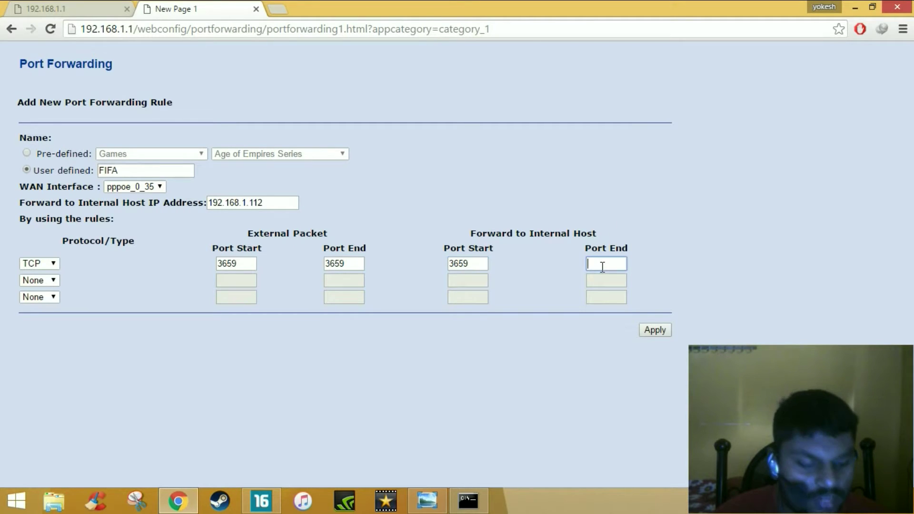
pyautogui.write('3659')
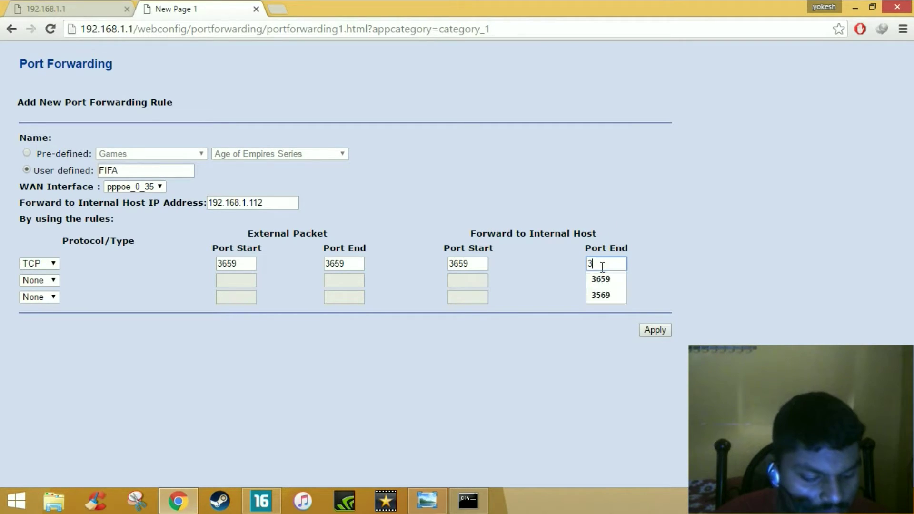
pyautogui.click(651, 333)
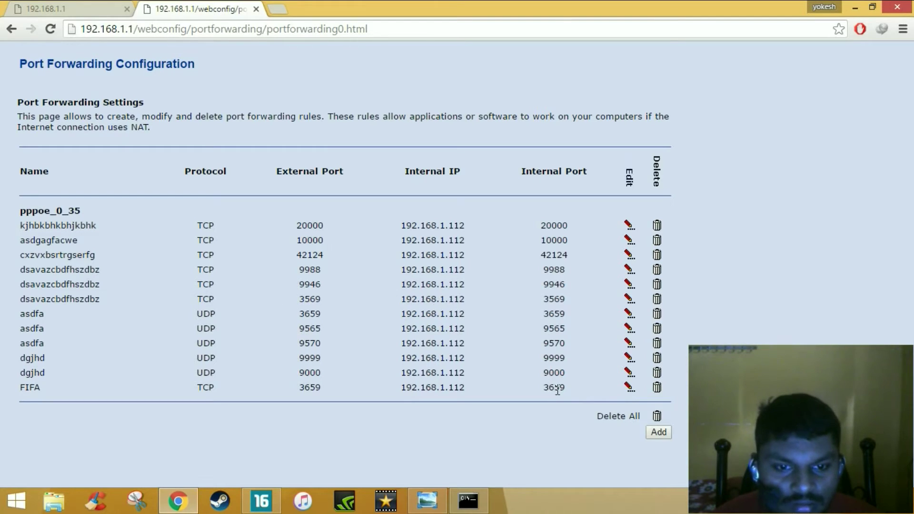
# Delete the FIFA TCP 3659 rule and compare the remaining rules with the FIFA 16 ports table
pyautogui.click(629, 387)
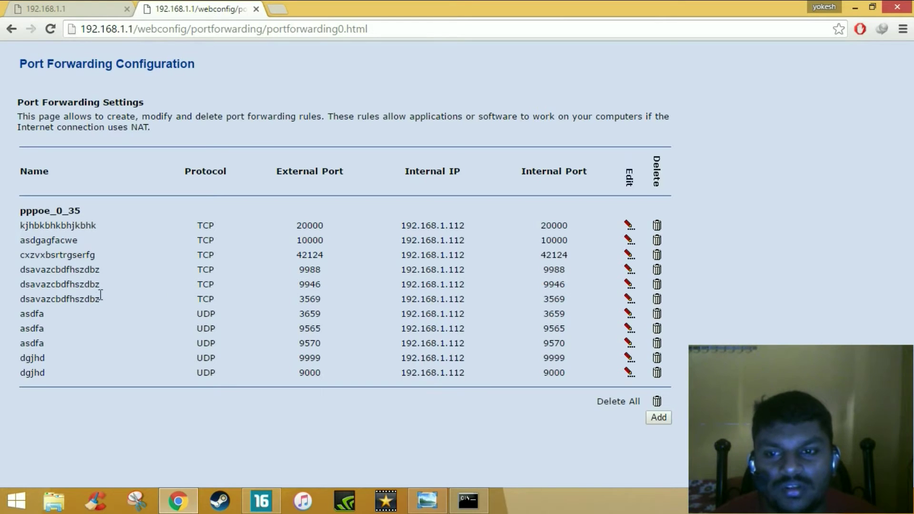
pyautogui.click(425, 505)
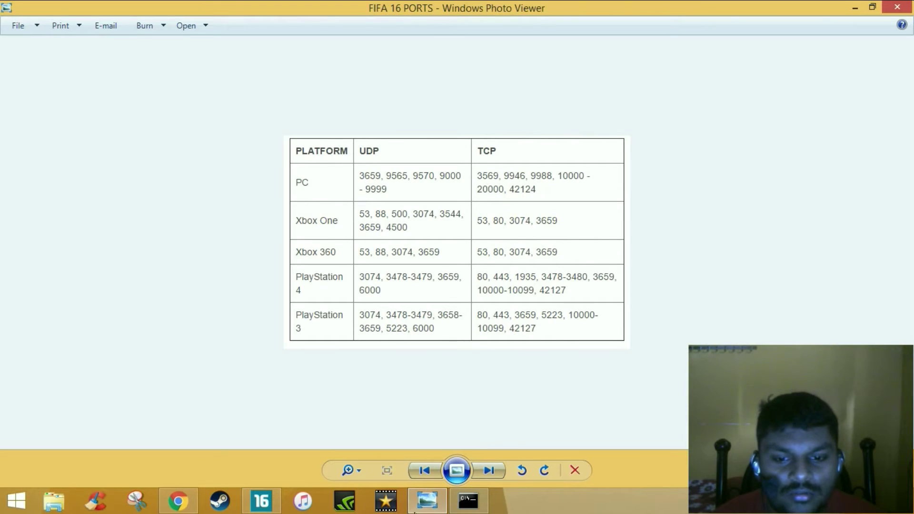
pyautogui.click(425, 506)
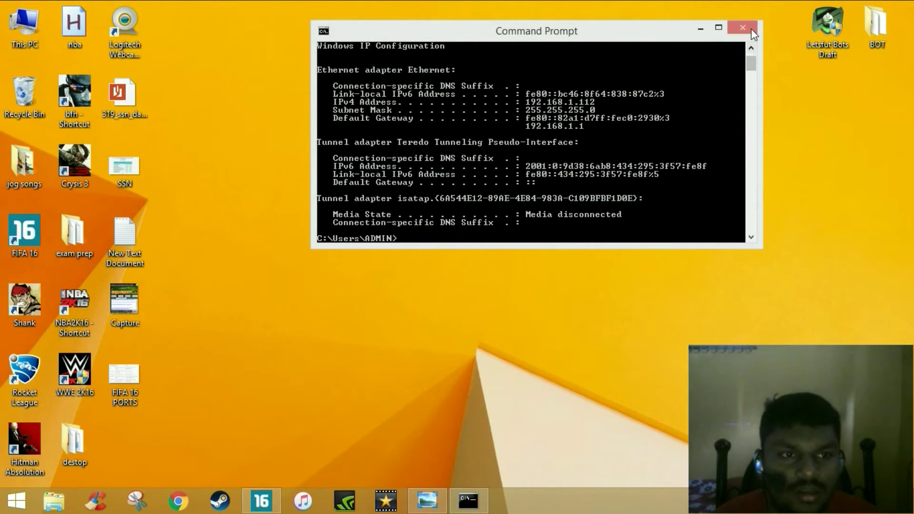
# Close Command Prompt, restore FIFA 16, connect to EA servers and open Online Seasons from the online menu
pyautogui.click(751, 32)
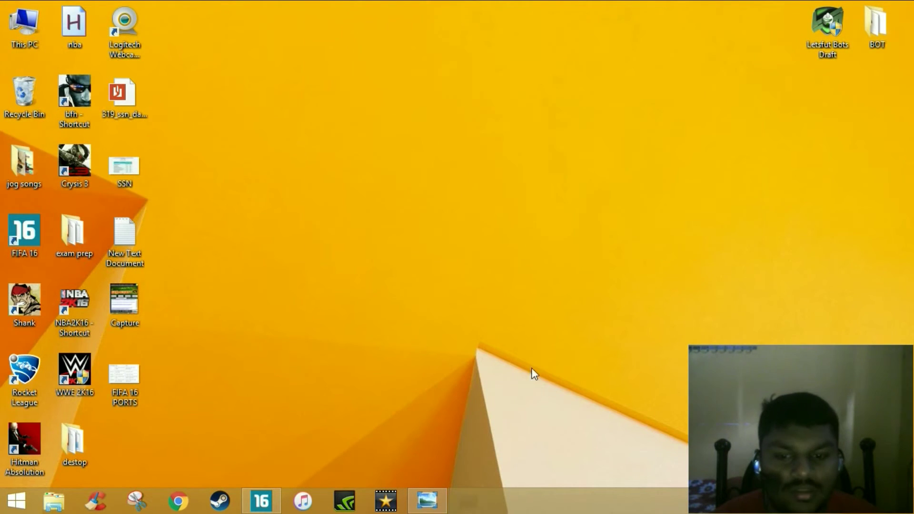
pyautogui.click(271, 493)
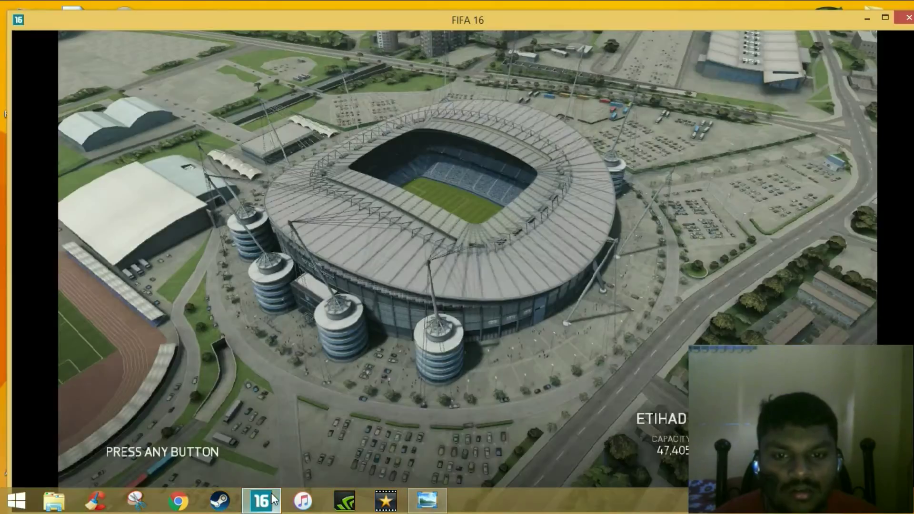
pyautogui.click(433, 349)
pyautogui.press('q')
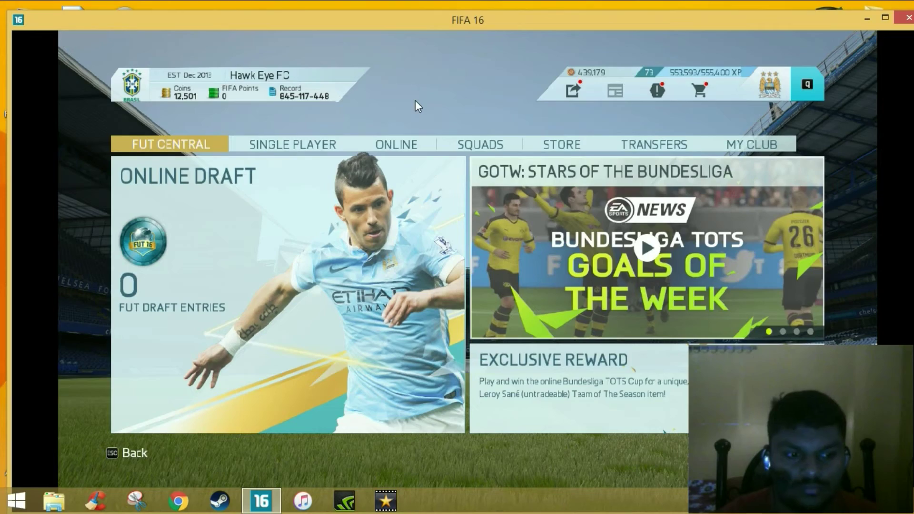
pyautogui.press('e')
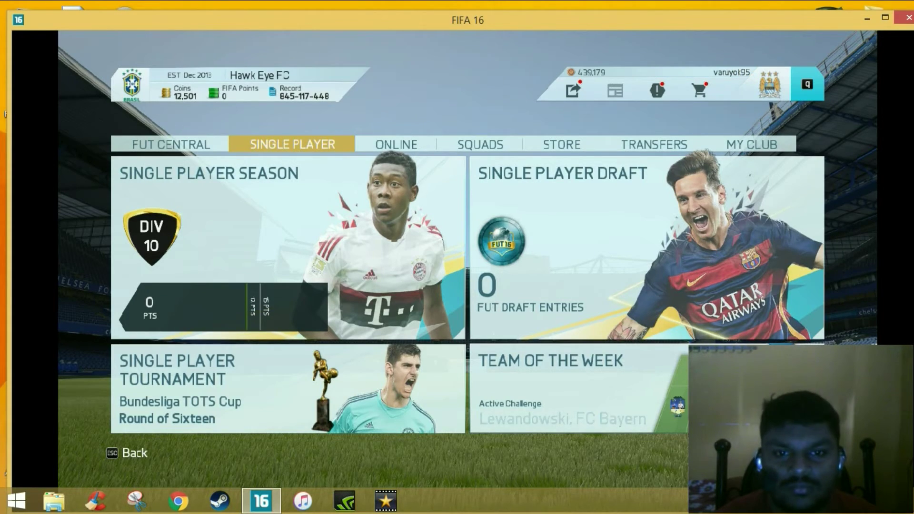
pyautogui.press('e')
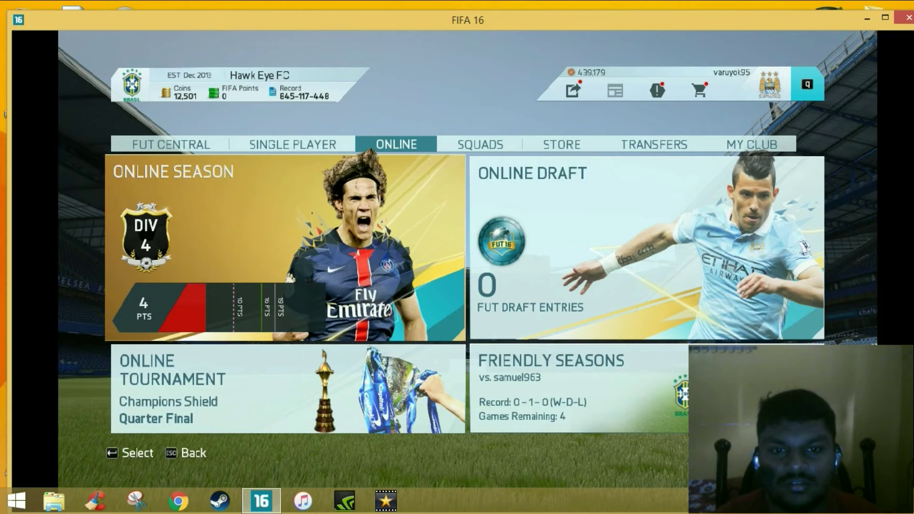
pyautogui.press('Return')
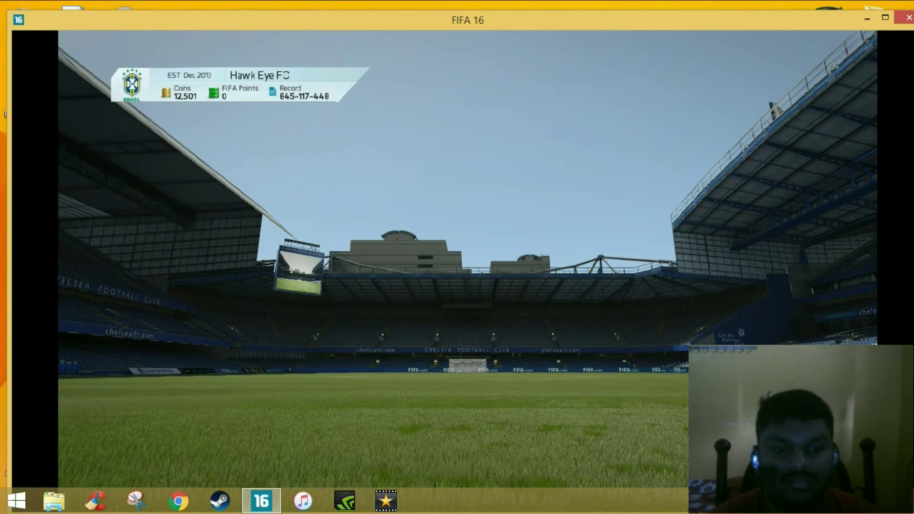
# Start an Online Seasons match with the current squad and ready up once an opponent is found
pyautogui.press('Return')
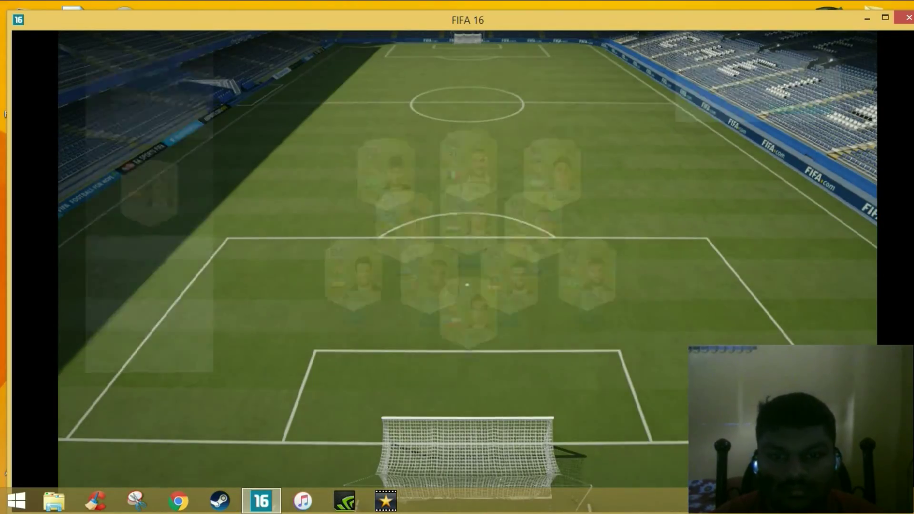
pyautogui.press('Escape')
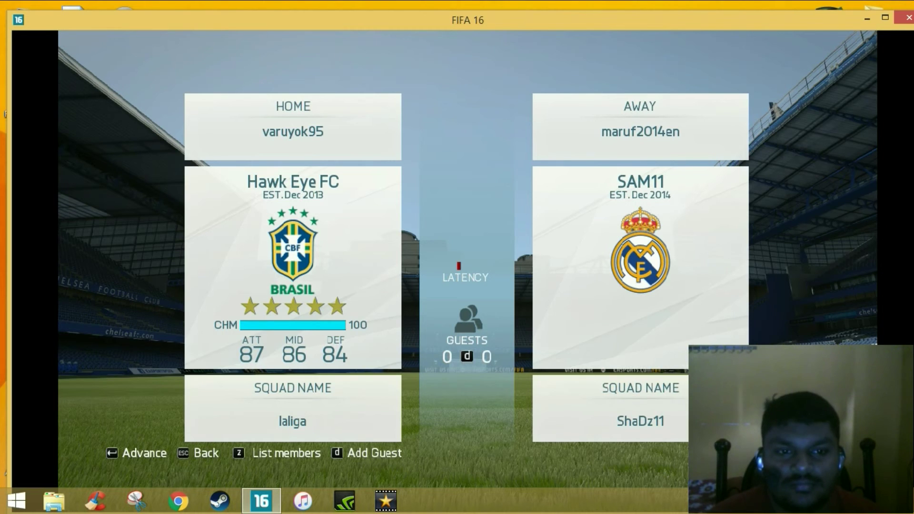
pyautogui.press('Return')
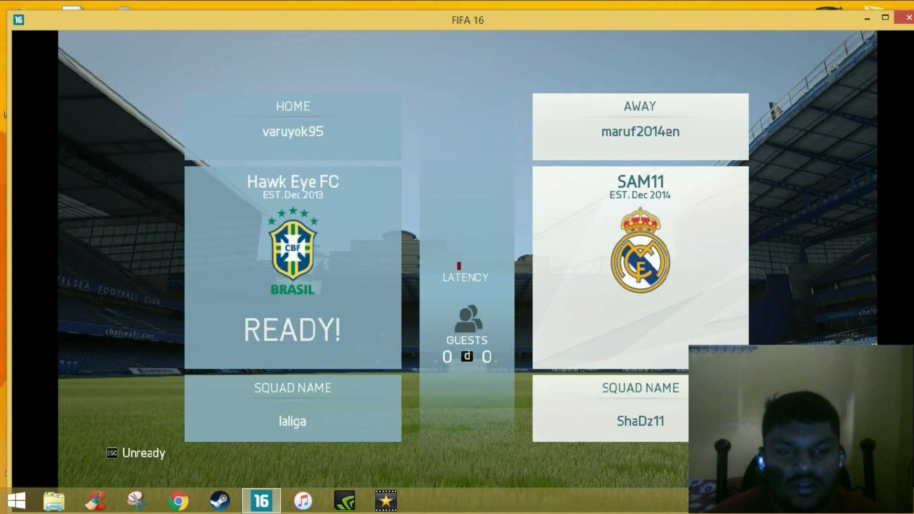